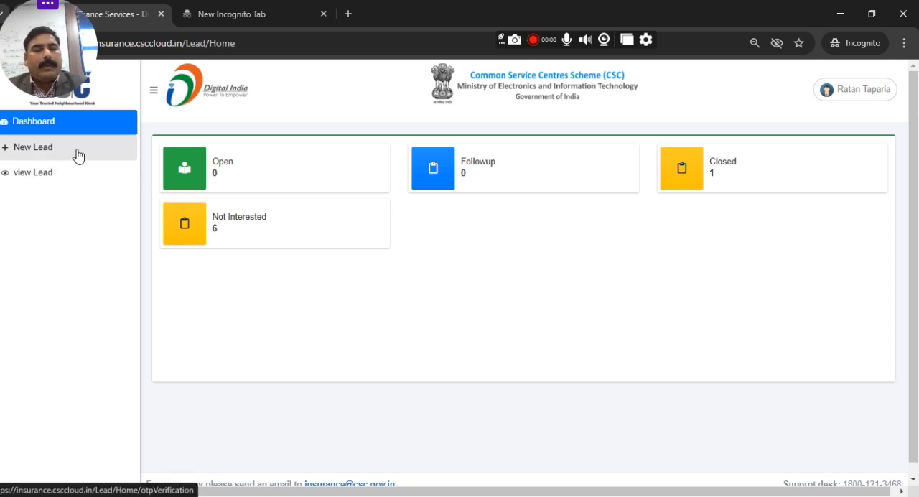
- Start a new lead and request a one-time passcode for the customer's mobile number
click(43, 151)
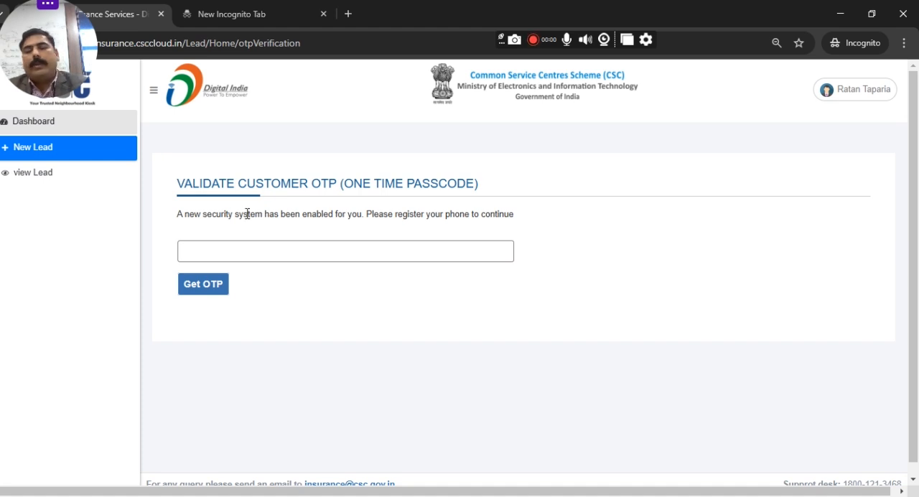
click(249, 249)
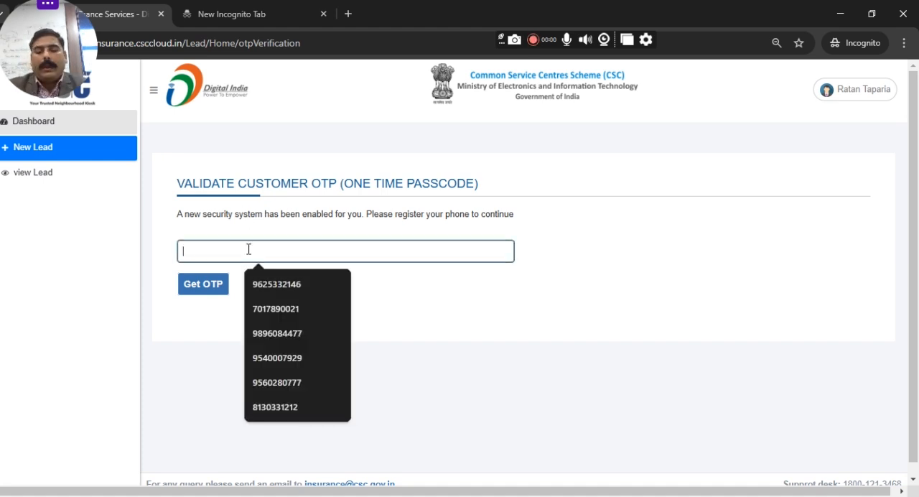
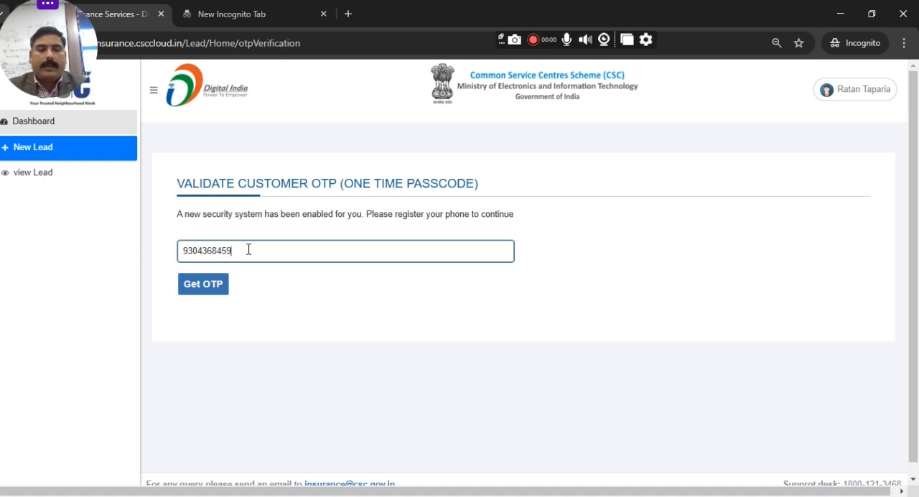
click(207, 290)
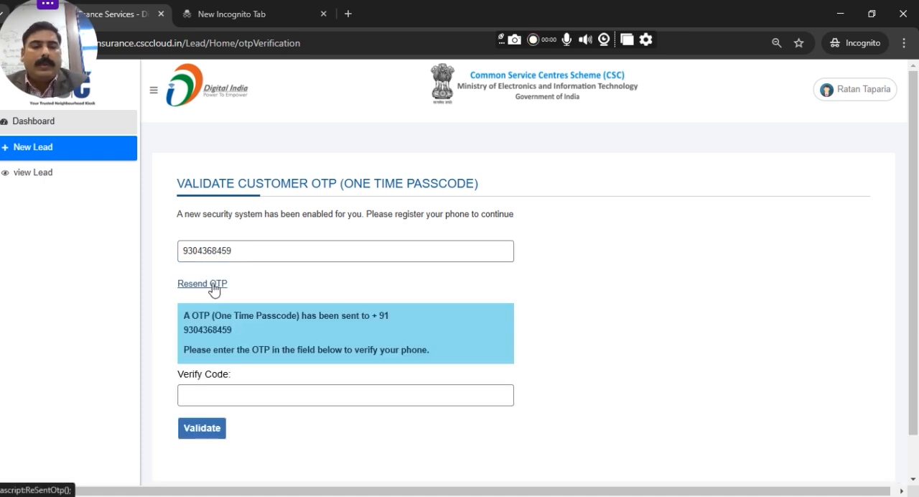
- Enter the received one-time passcode as the verify code and validate it to reach the lead form
scroll(252, 256, down, 1)
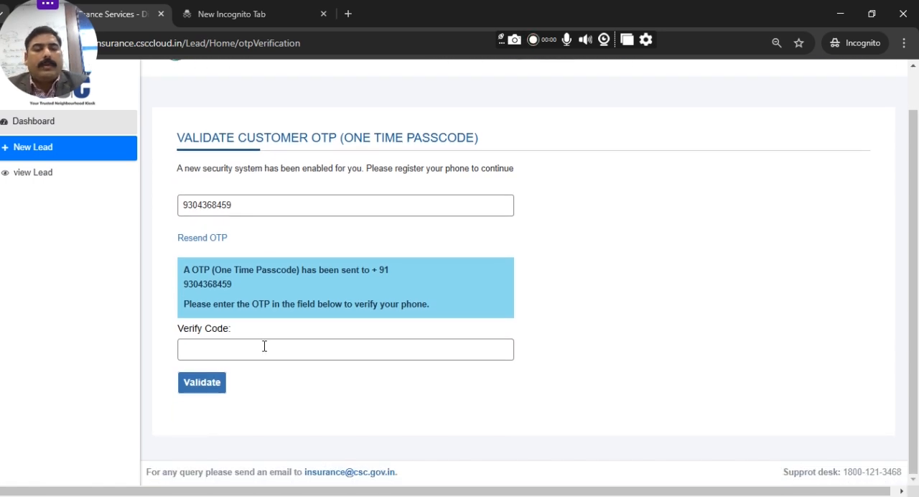
click(264, 344)
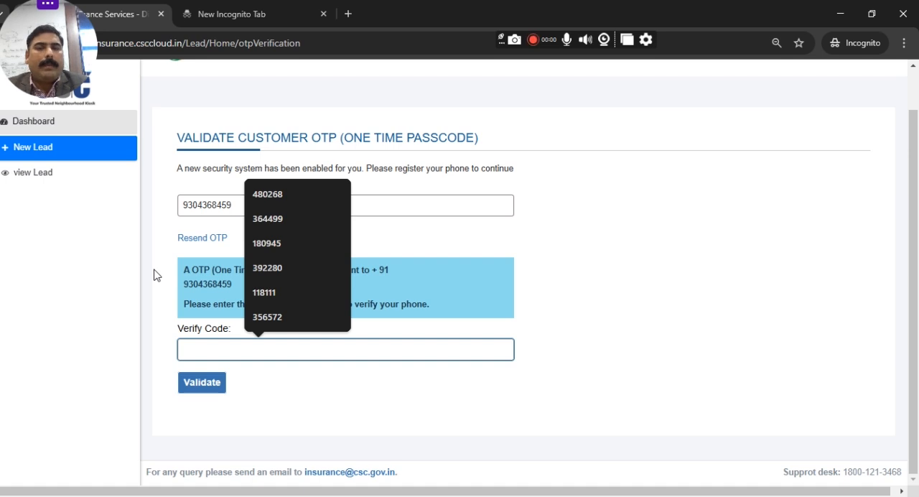
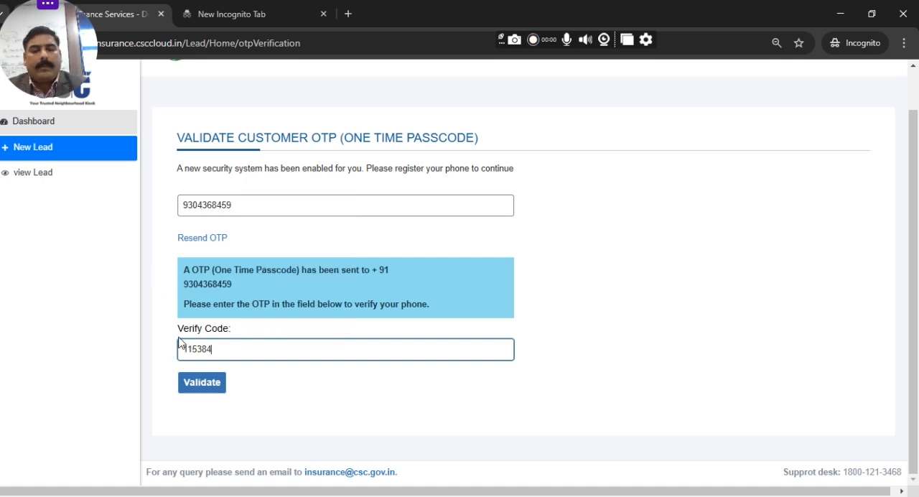
click(208, 384)
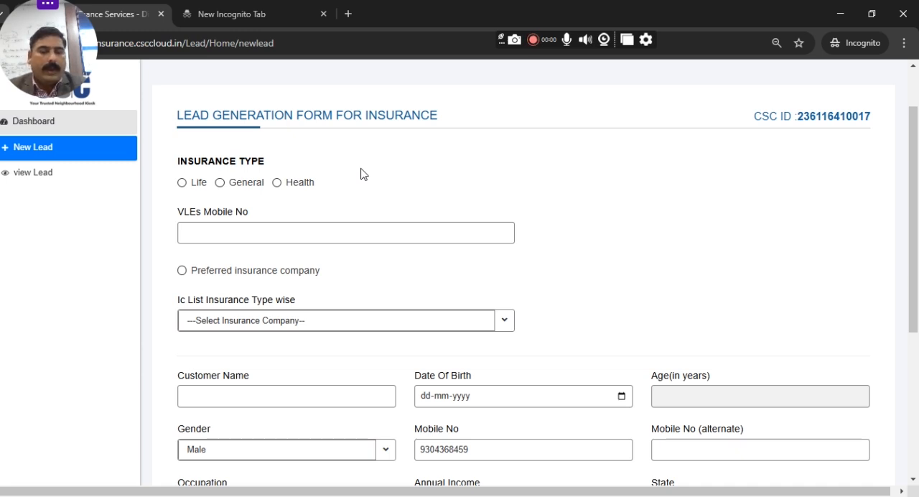
- Choose Life as the insurance type and fill in the VLE's mobile number from the saved suggestion
click(181, 183)
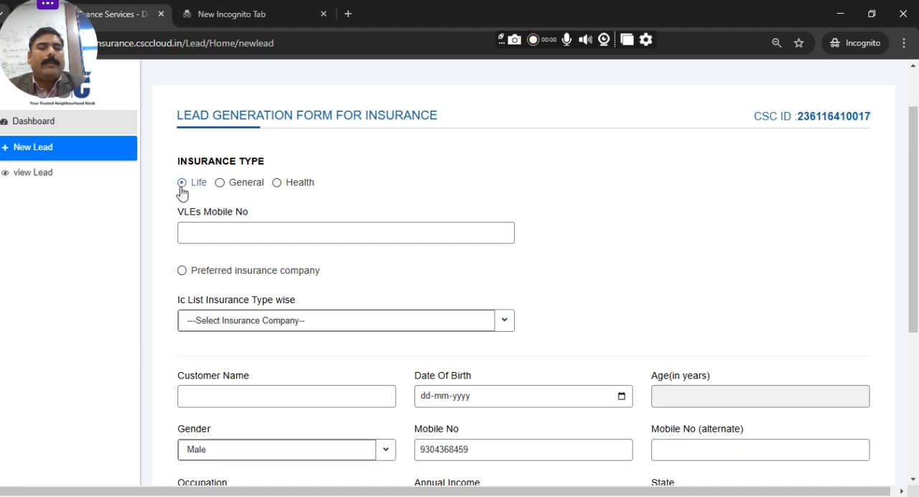
click(223, 231)
click(279, 256)
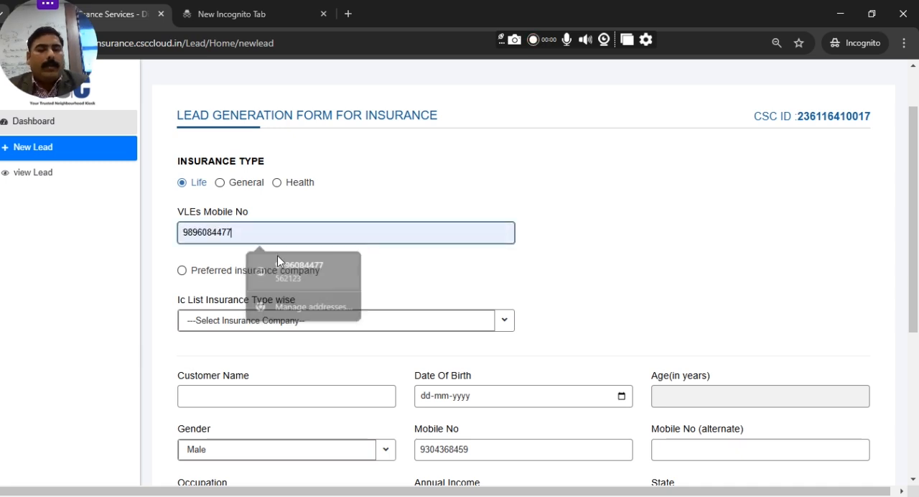
- Enable the preferred insurance company option and select IndiaFirst Life as the insurer
scroll(211, 257, down, 3)
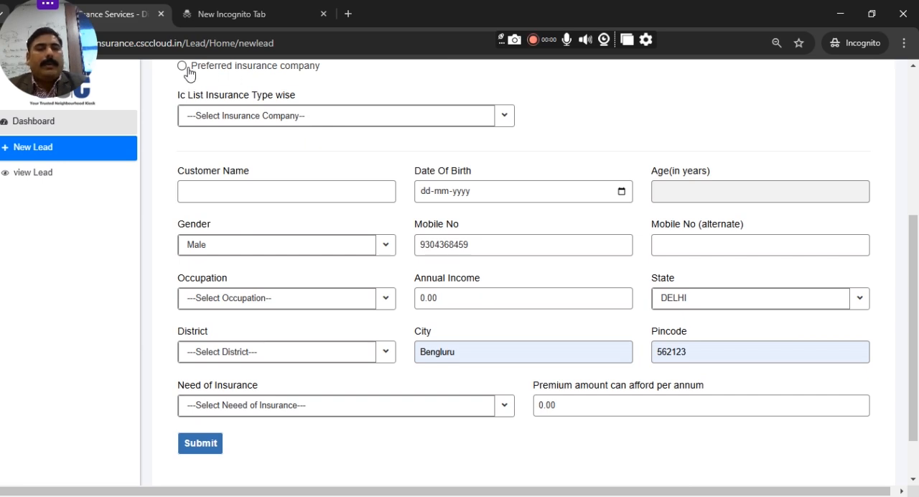
click(291, 74)
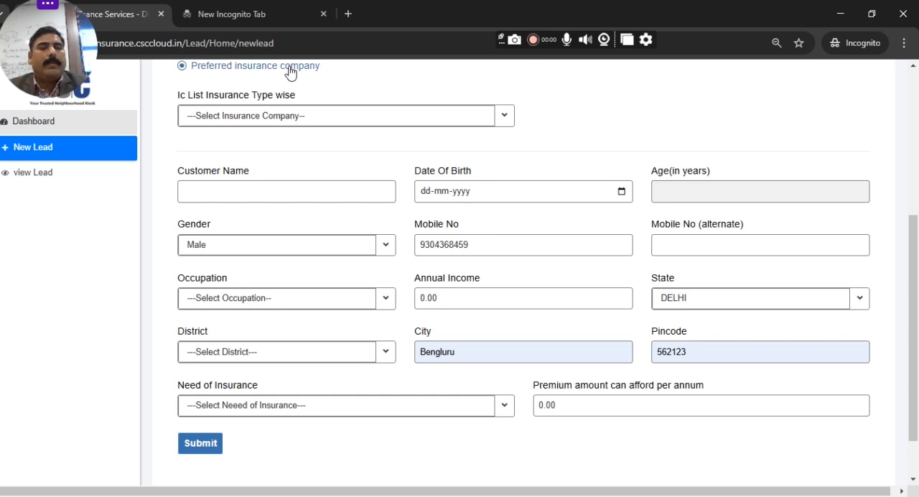
click(506, 117)
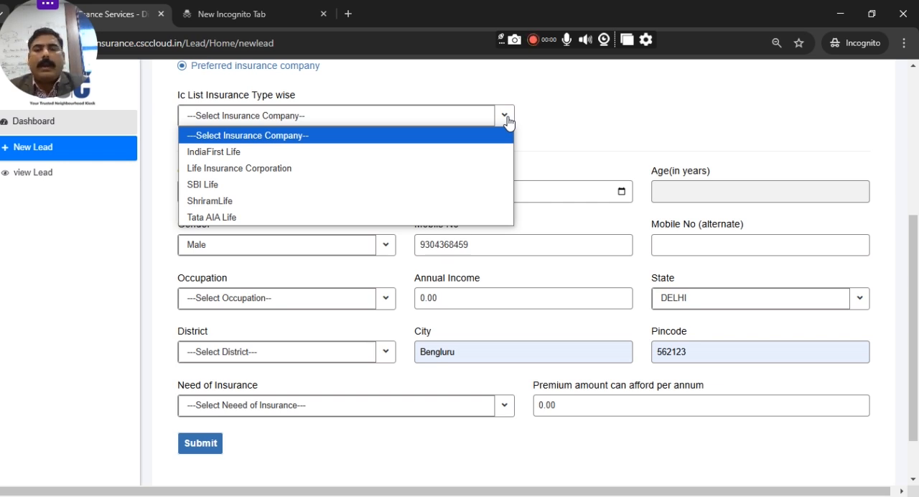
click(464, 152)
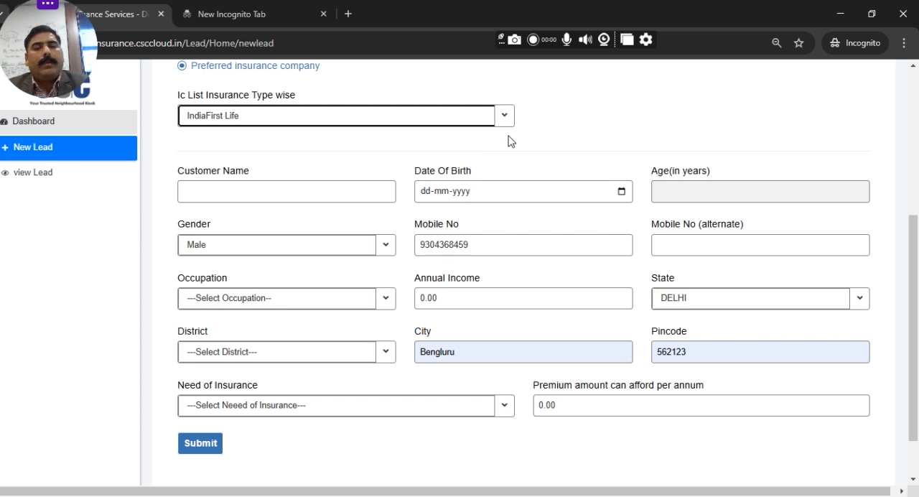
- Enter the customer's full name and date of birth in the lead form
click(347, 196)
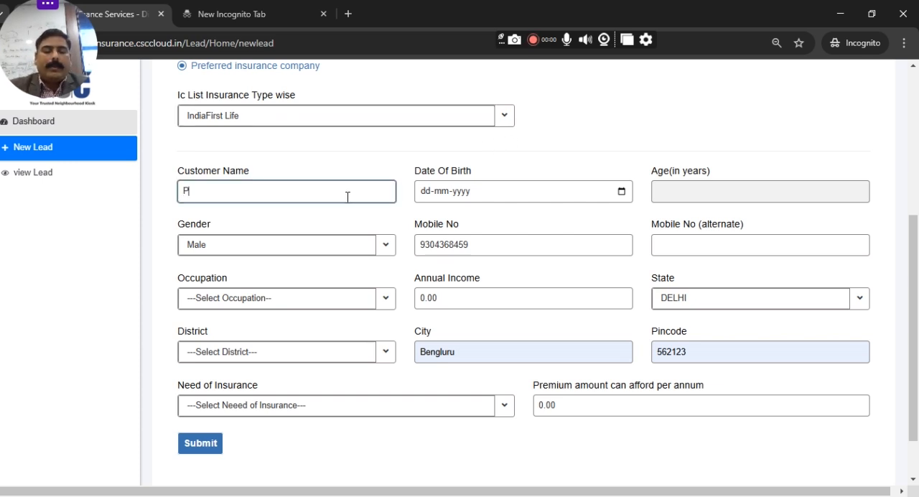
key(Tab)
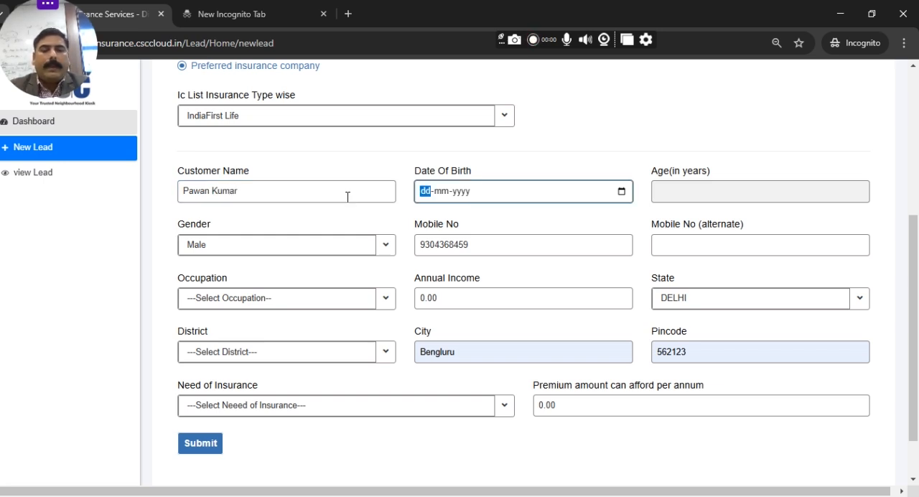
text(01-01-1980)
click(375, 222)
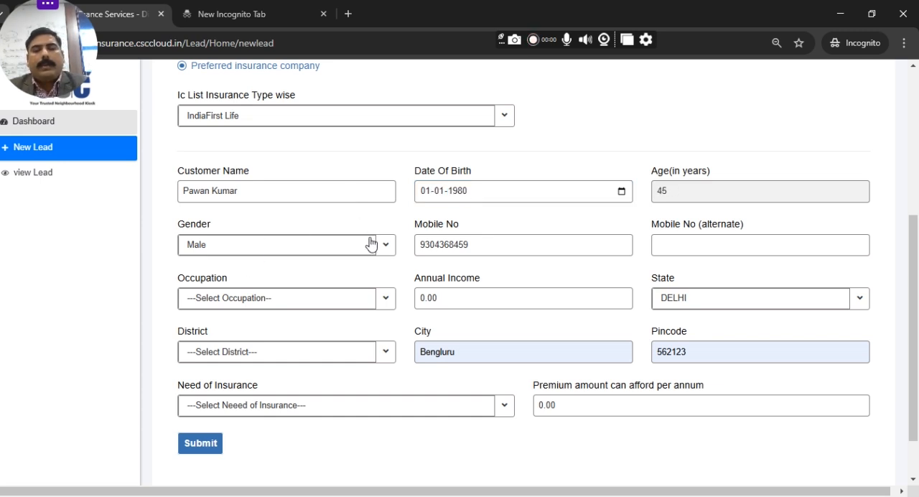
- Set the customer's occupation to Self Employed
scroll(370, 244, down, 2)
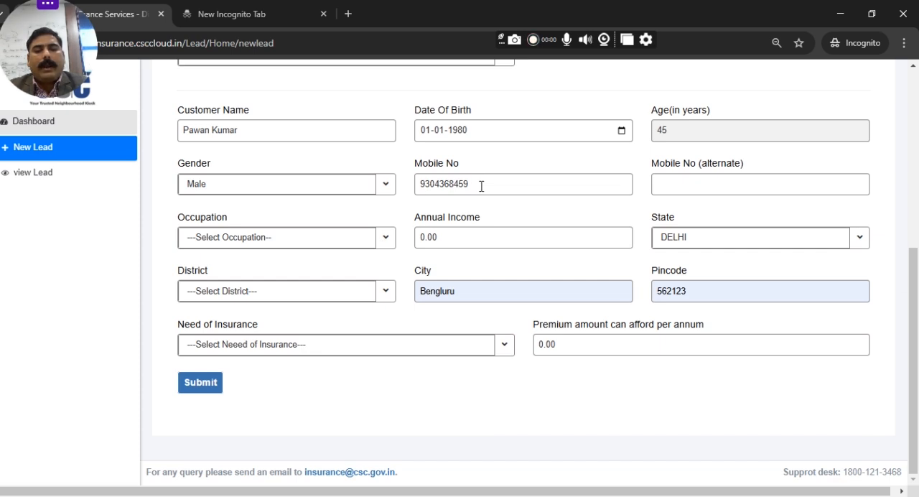
drag(467, 187, 435, 187)
click(392, 214)
click(386, 240)
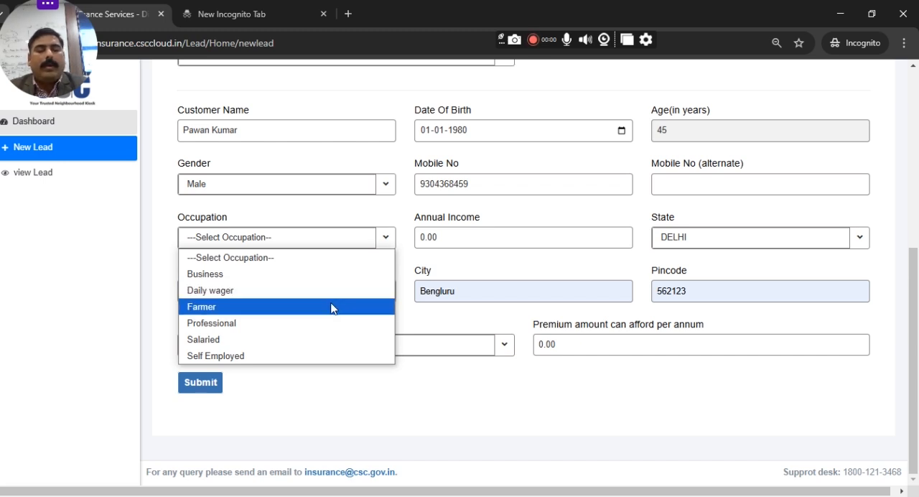
click(317, 356)
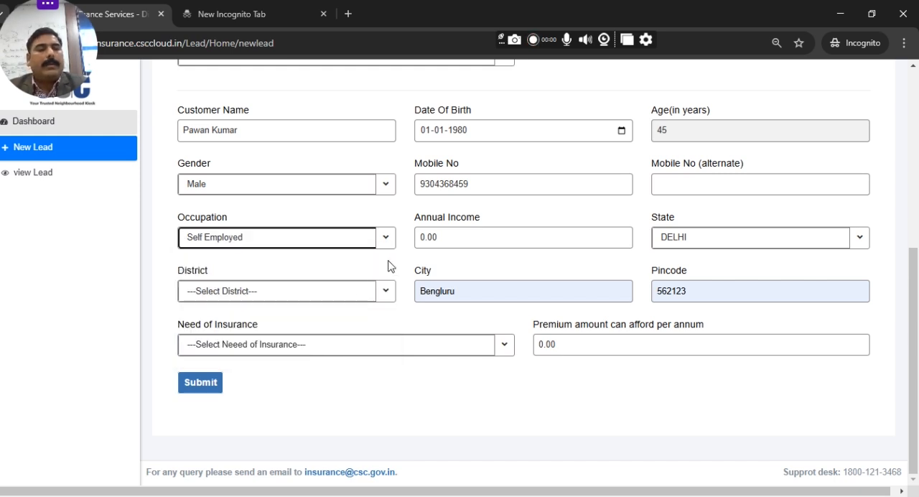
- Replace the customer's default annual income with 500000
click(468, 236)
key(BackSpace)
key(BackSpace)
key(BackSpace)
key(BackSpace)
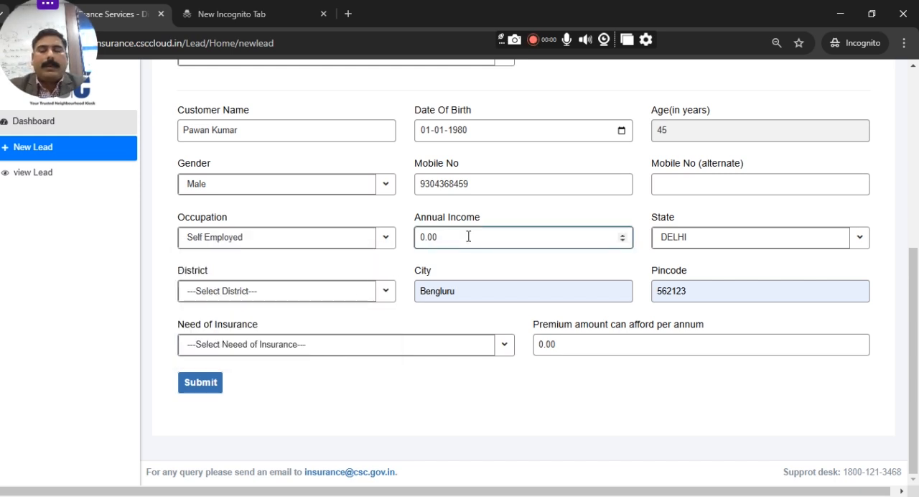
text(500000)
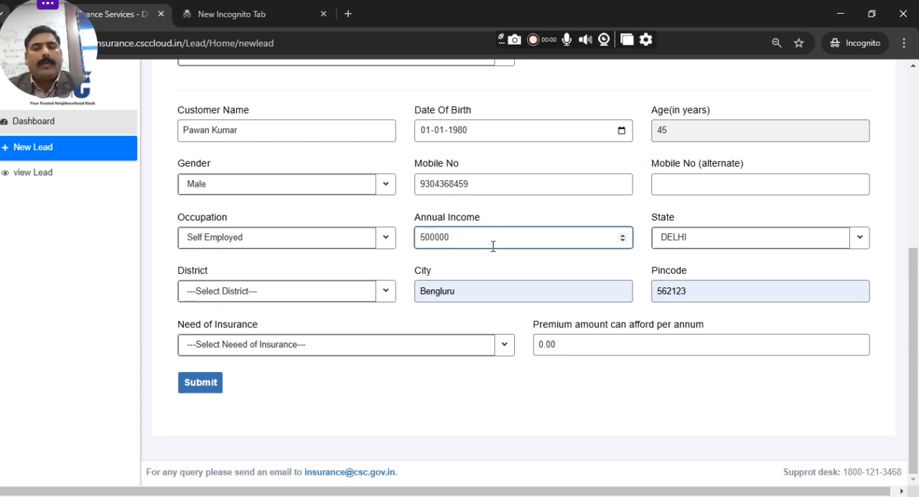
click(507, 268)
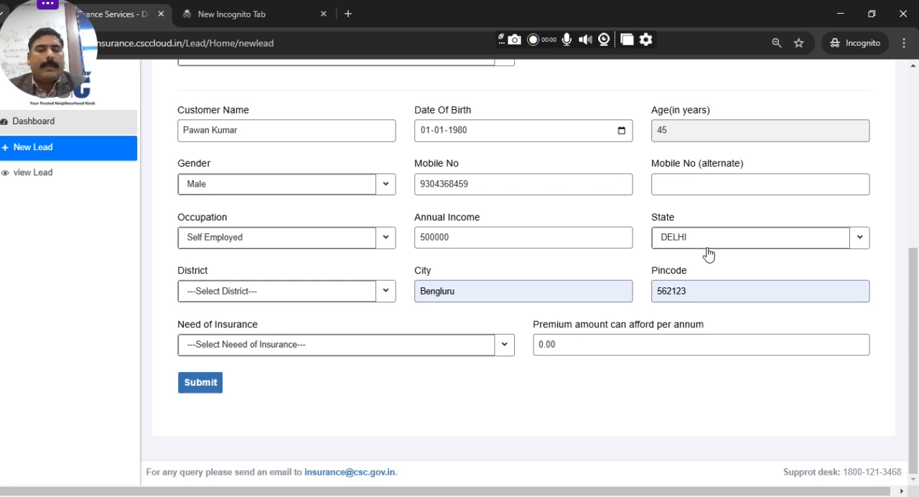
- Set the customer's district to NEW DELHI and replace the autofilled city with New Delhi
click(386, 293)
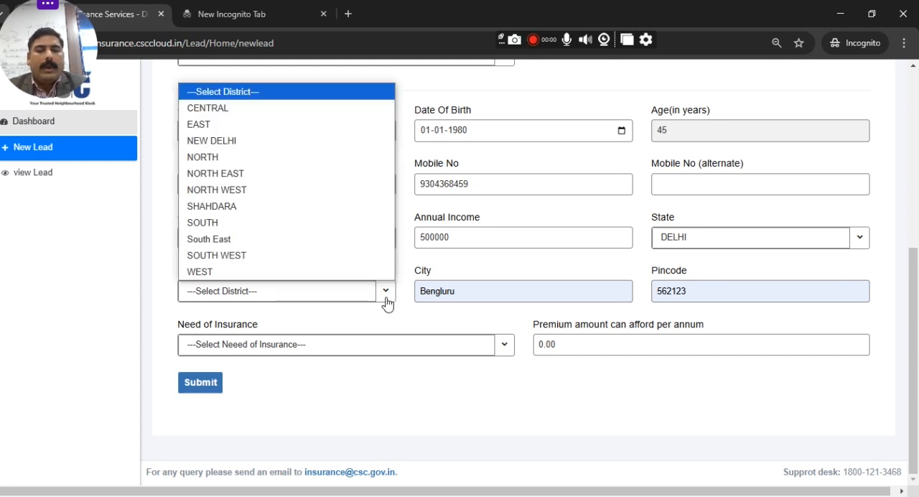
click(297, 140)
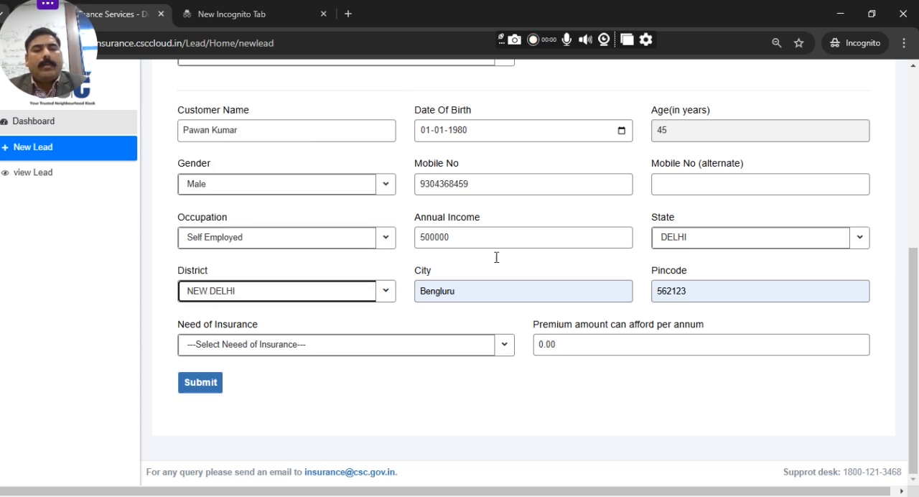
double_click(541, 292)
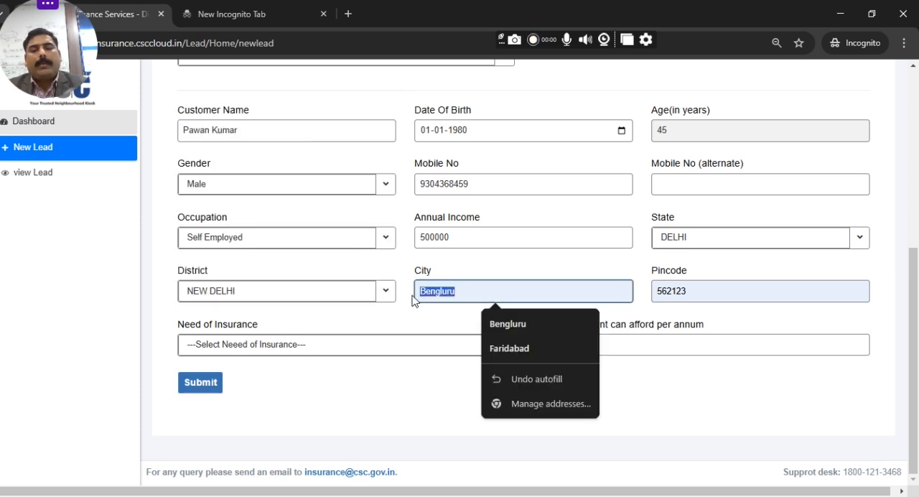
key(BackSpace)
text(New Delhi)
- Replace the autofilled pincode with the customer's postal code
key(Tab)
key(BackSpace)
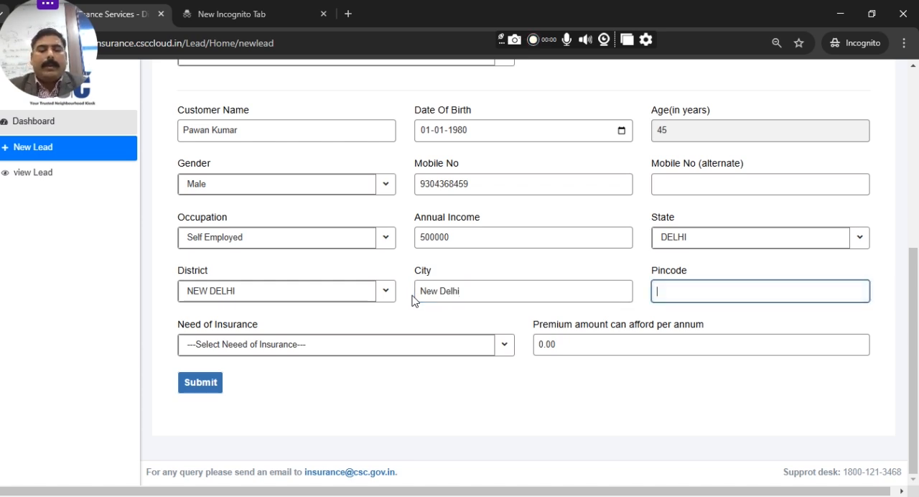
text(110020)
click(425, 325)
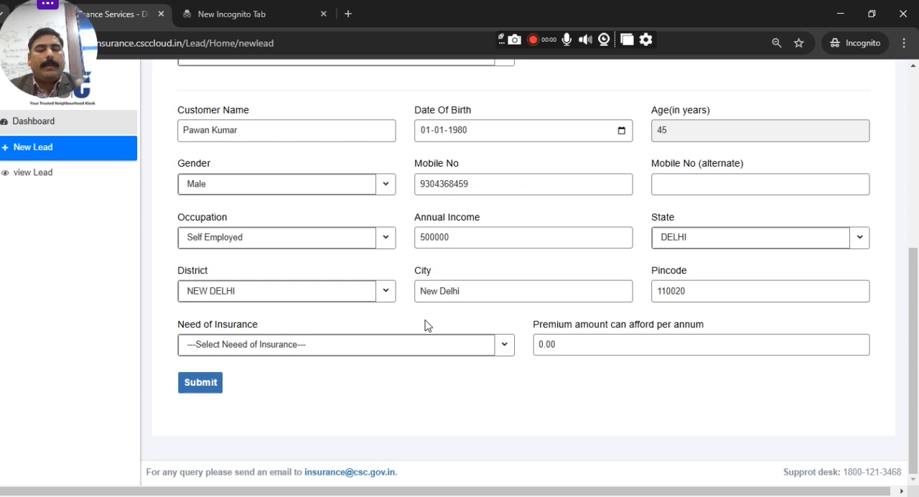
- Set the need of insurance to Tax Benefits and the affordable annual premium amount to 50000
click(503, 351)
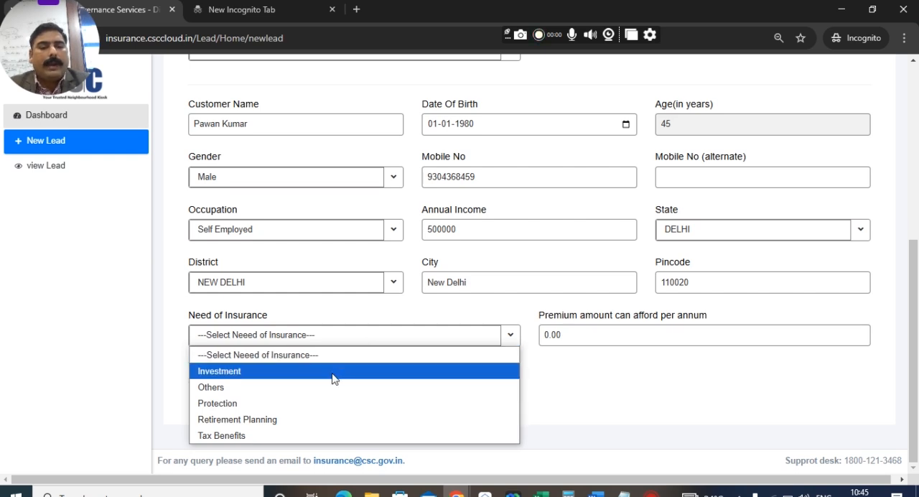
click(323, 436)
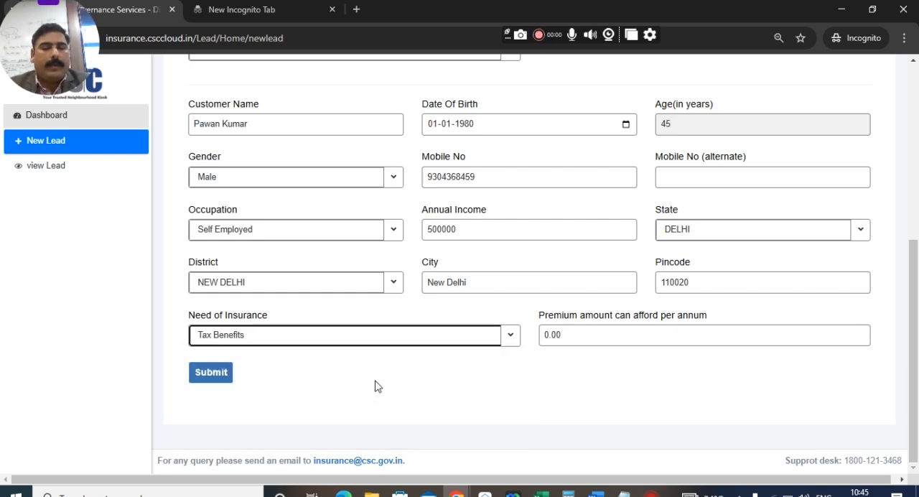
click(653, 335)
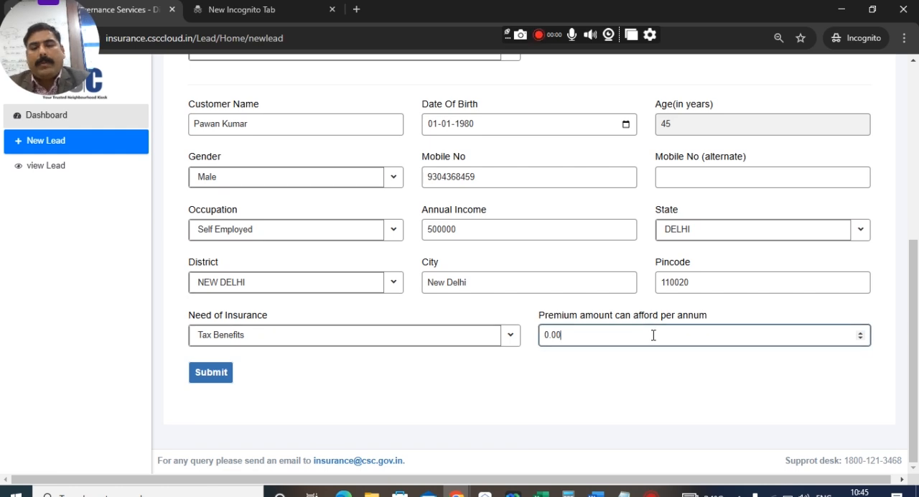
key(BackSpace)
key(BackSpace)
key(BackSpace)
key(BackSpace)
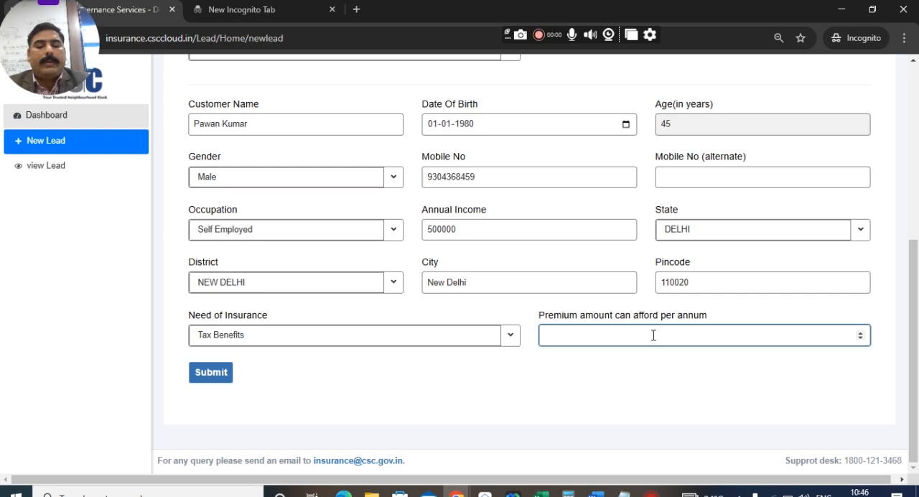
text(50000)
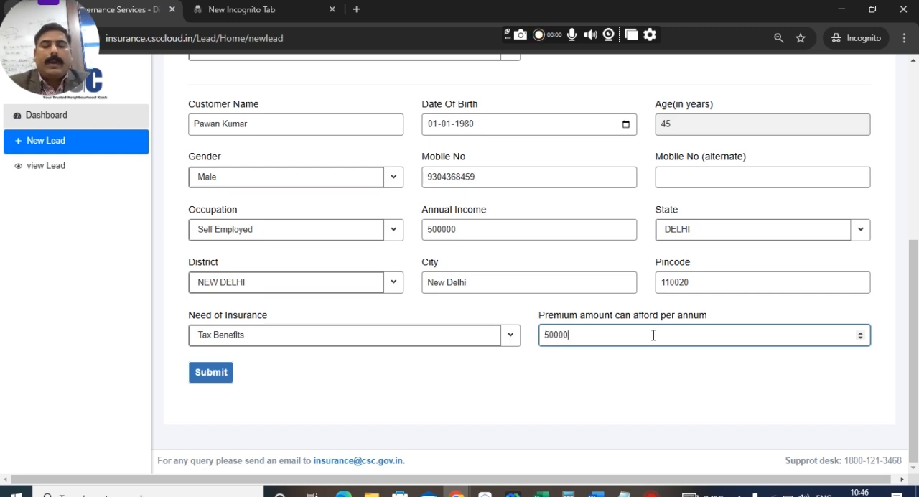
click(443, 385)
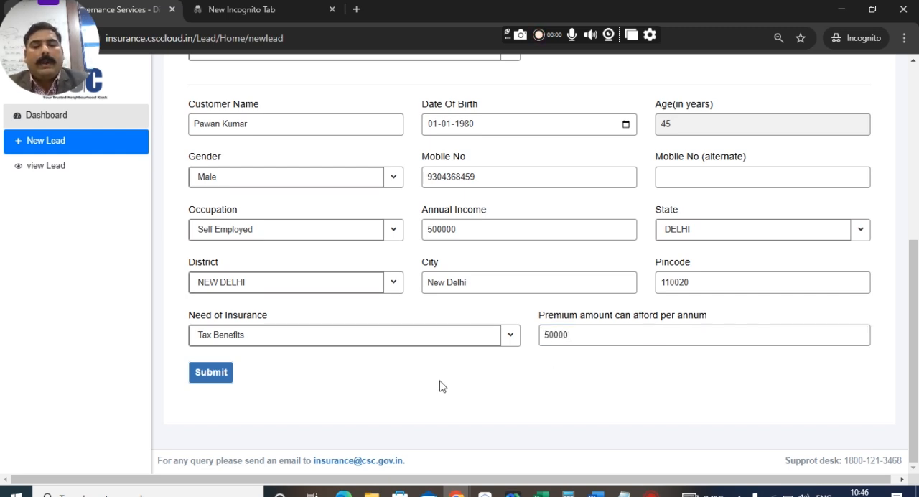
- Submit the completed lead form and highlight the lead reference number on the confirmation page
click(221, 376)
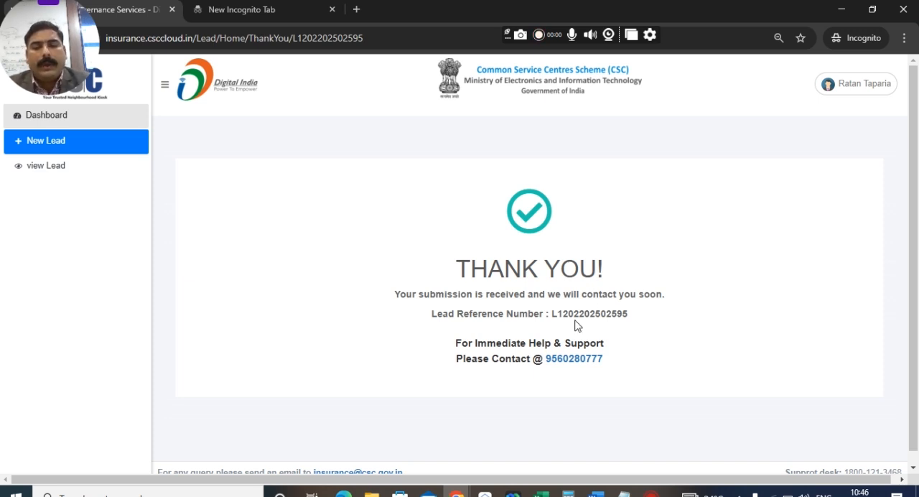
drag(552, 314, 630, 321)
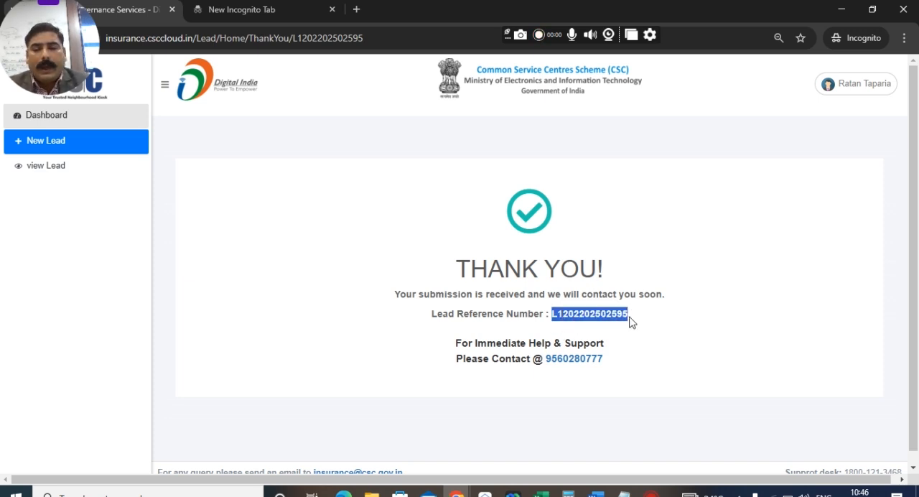
click(628, 331)
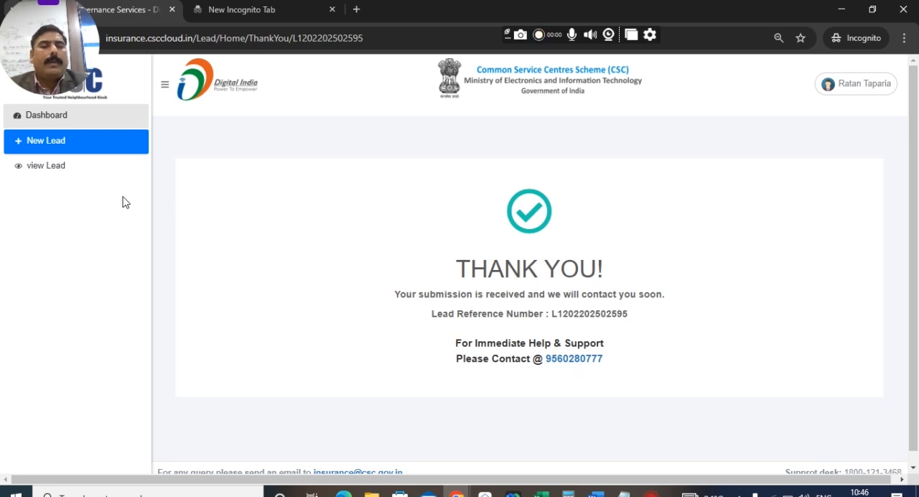
- Open the list of submitted leads and check the newly created lead's customer name in the table
click(54, 173)
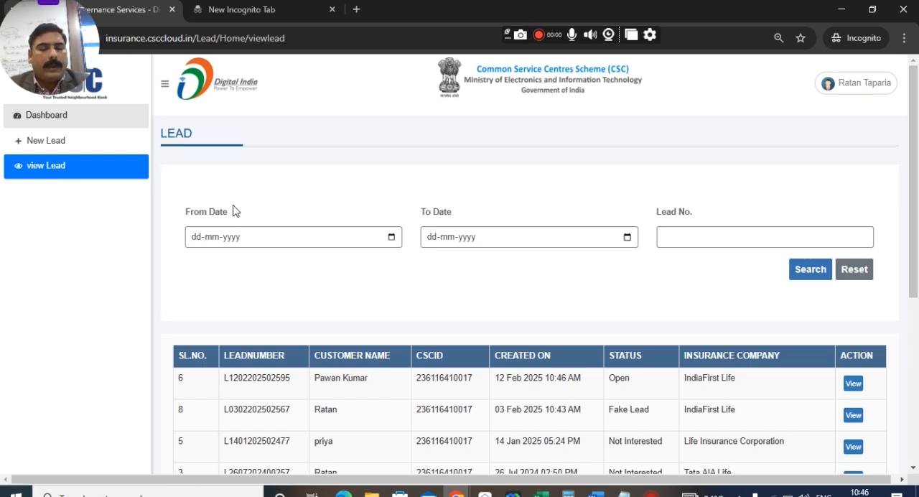
scroll(237, 208, down, 3)
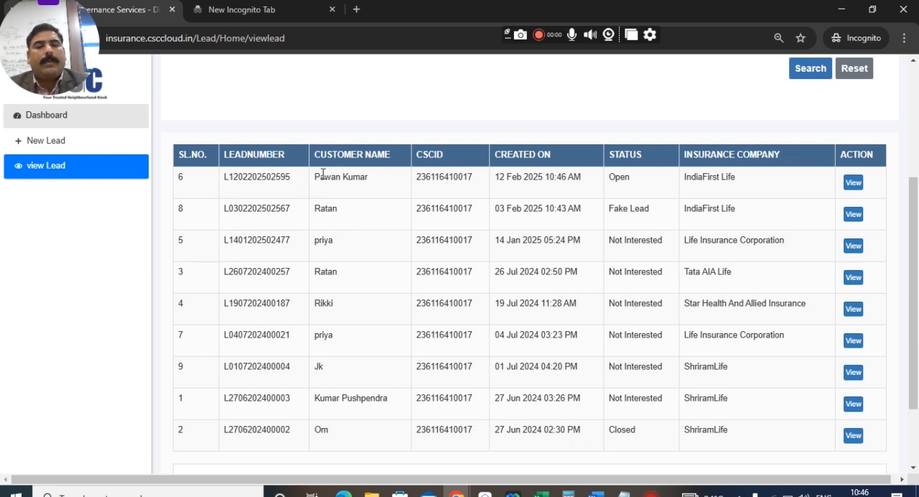
drag(315, 177, 375, 185)
click(386, 189)
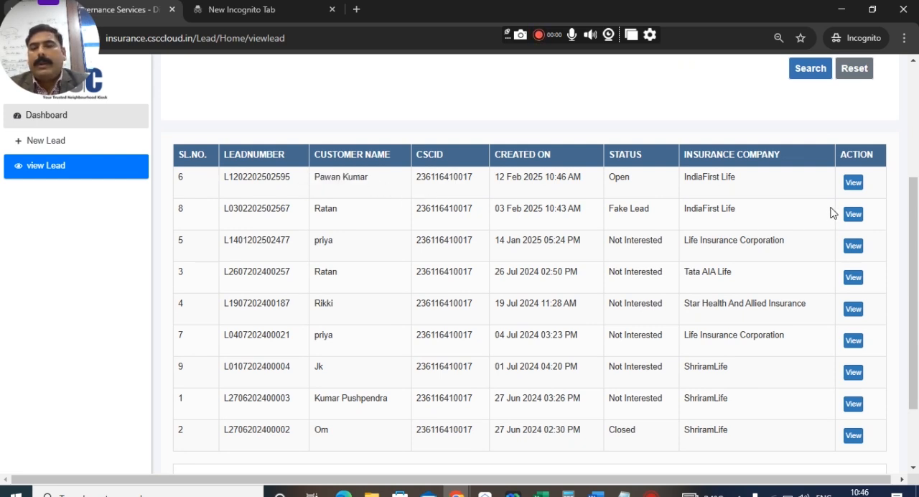